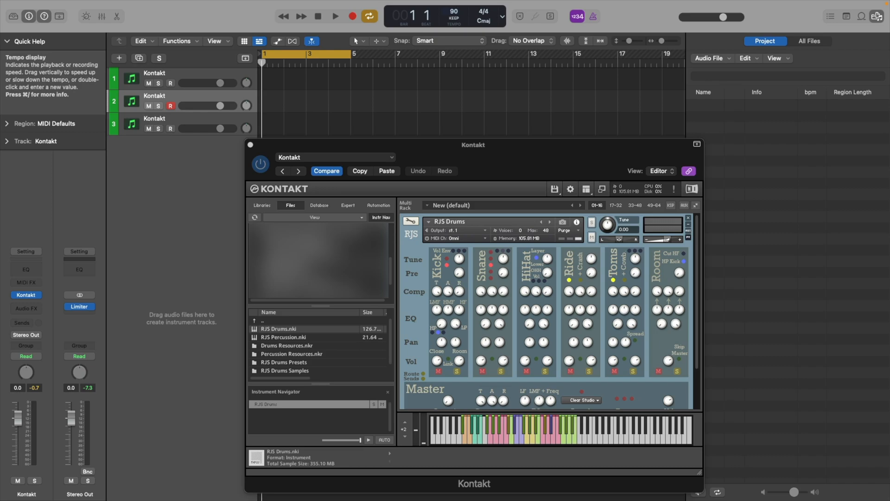
# Record a kick and snare MIDI pattern over the four-bar cycle on the second Kontakt track.
pyautogui.press('z')
pyautogui.press('r')
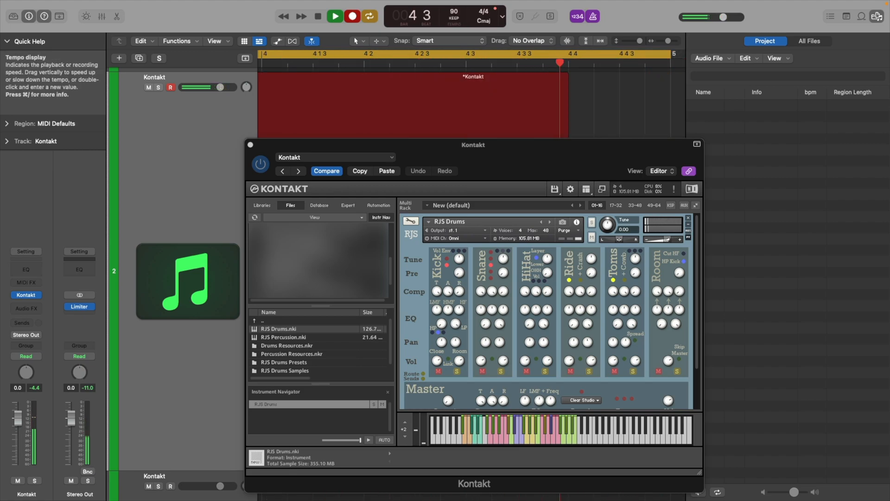
pyautogui.press('space')
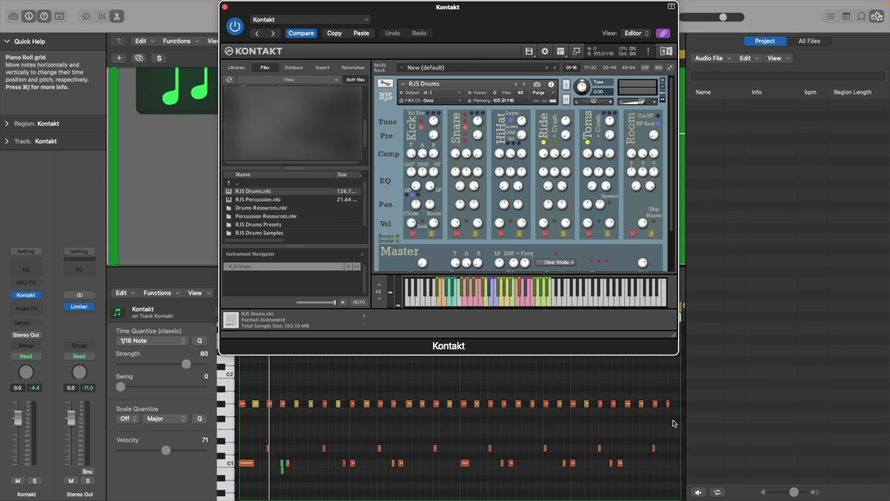
# Delete the unwanted recorded notes and quantize the remaining kick and snare notes to 1/16 Note at strength 80.
pyautogui.moveTo(674, 423); pyautogui.dragTo(234, 392)
pyautogui.press('Delete')
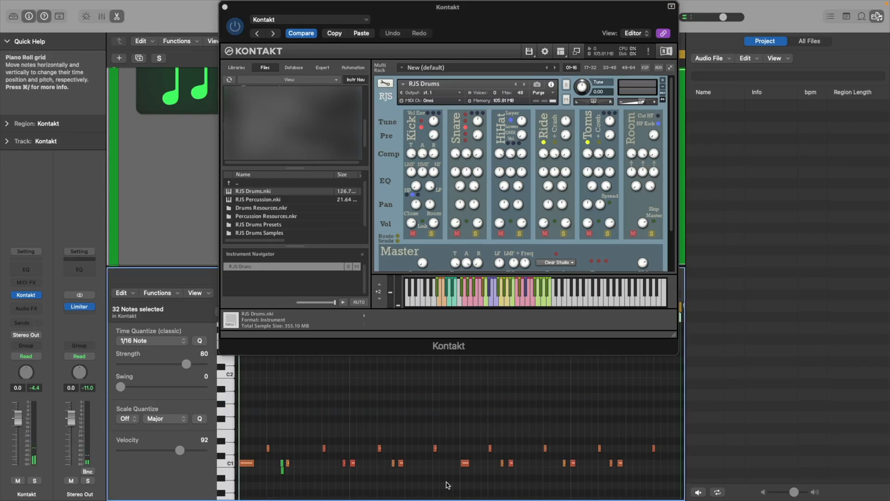
pyautogui.press('super+a')
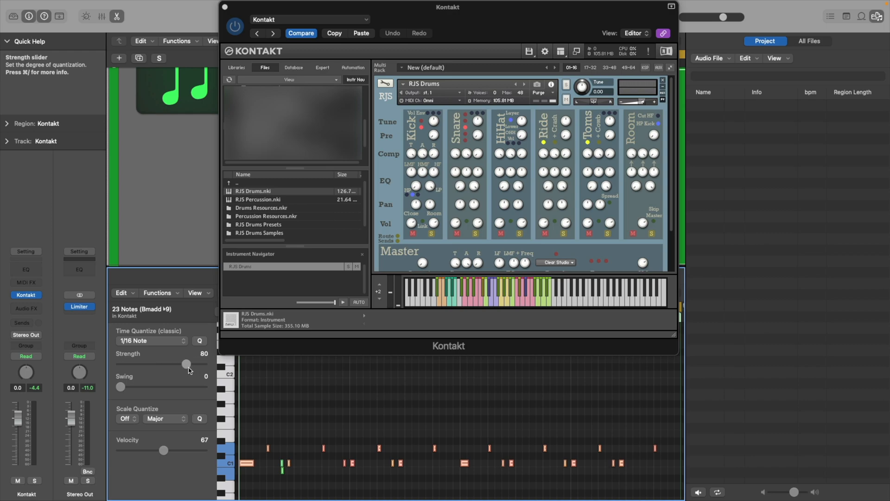
pyautogui.click(284, 382)
# Switch the kick to its upper sample variation during playback and overdub a hi-hat part between C1 and C2.
pyautogui.press('space')
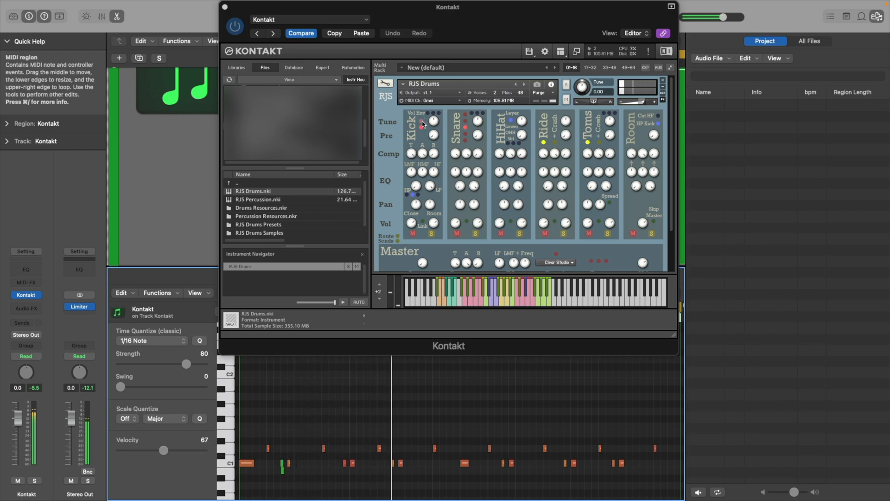
pyautogui.click(421, 121)
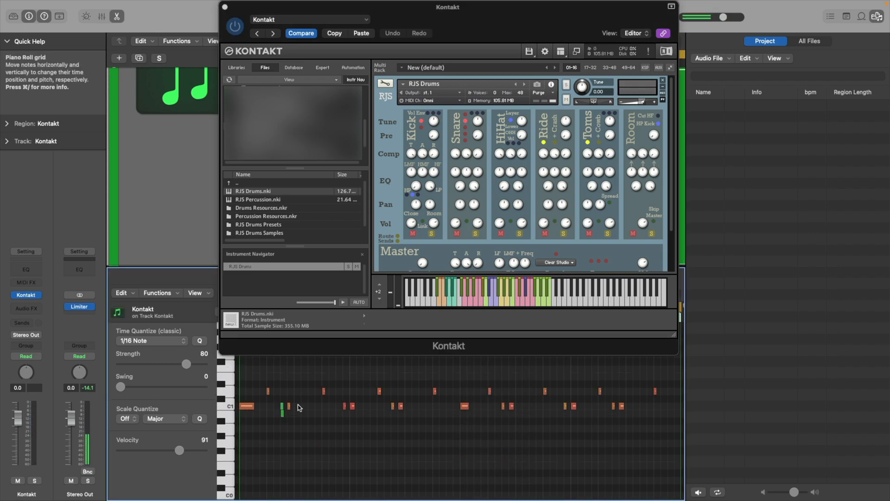
pyautogui.press('space')
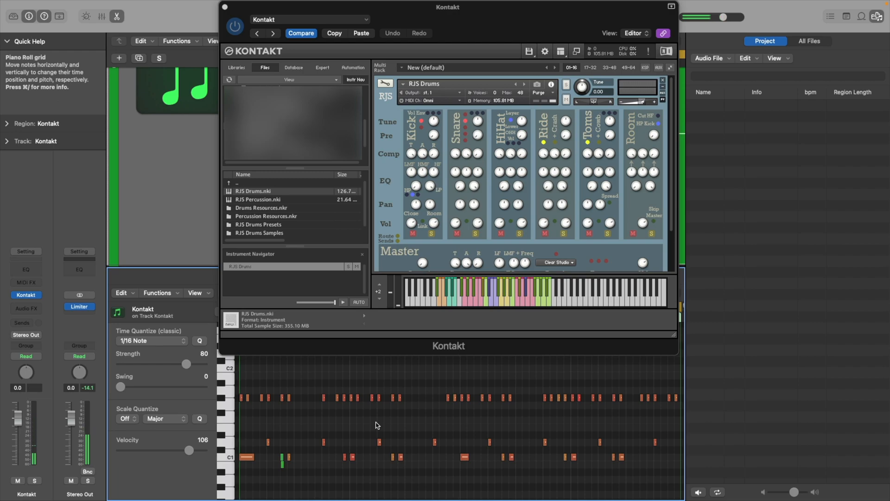
# Overdub a sparse part with one G#2 hit per bar, select its notes and play the loop.
pyautogui.press('space')
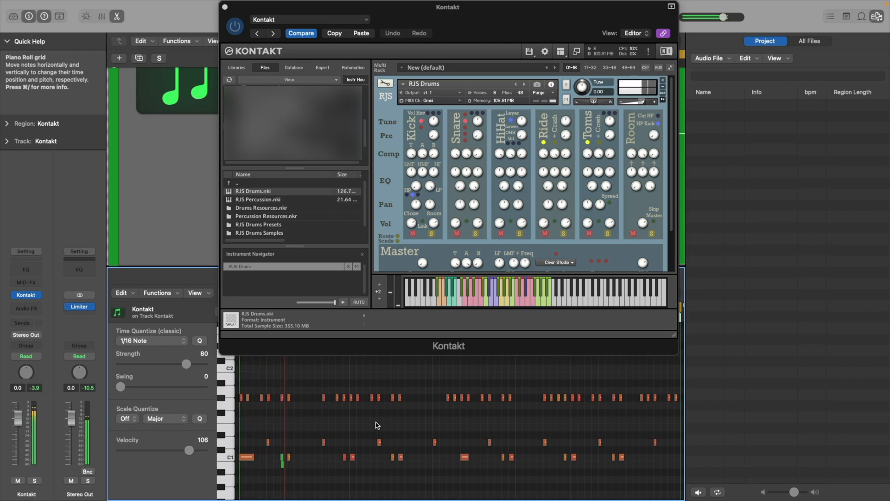
pyautogui.scroll(5, 377, 425)
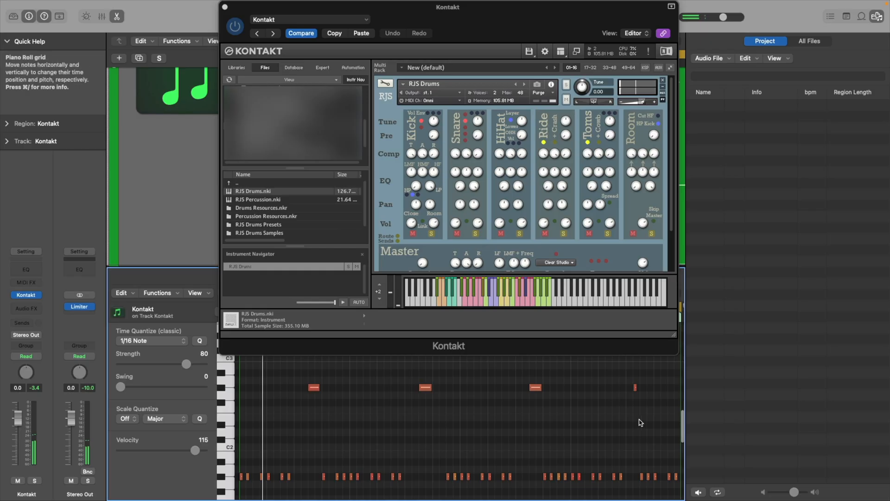
pyautogui.moveTo(645, 415); pyautogui.dragTo(299, 373)
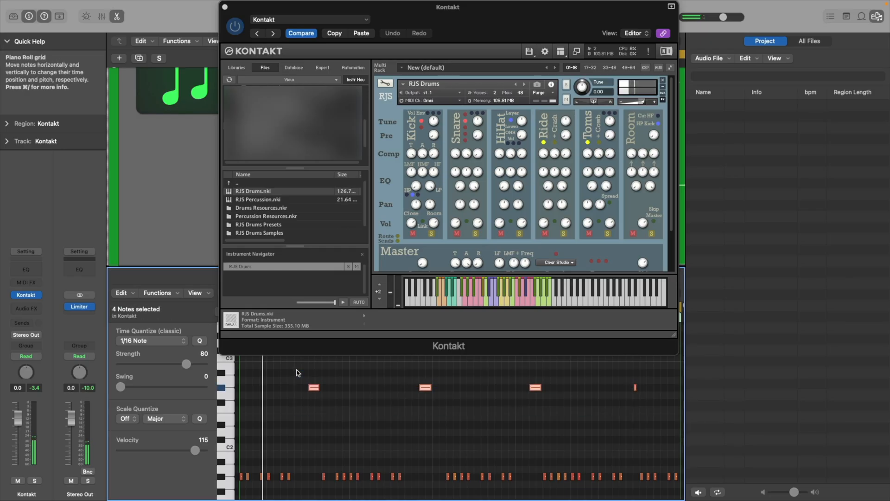
pyautogui.press('space')
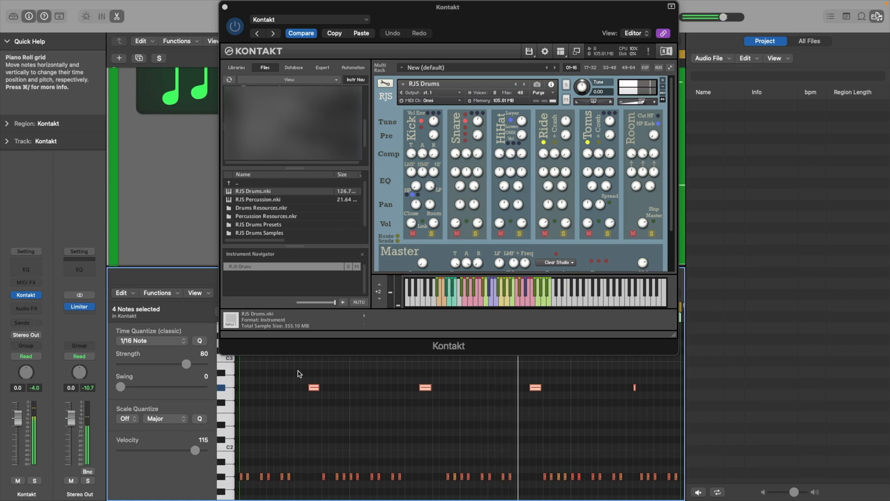
# Overdub percussion parts at C3 and above, and select every note in the region.
pyautogui.scroll(-3, 299, 374)
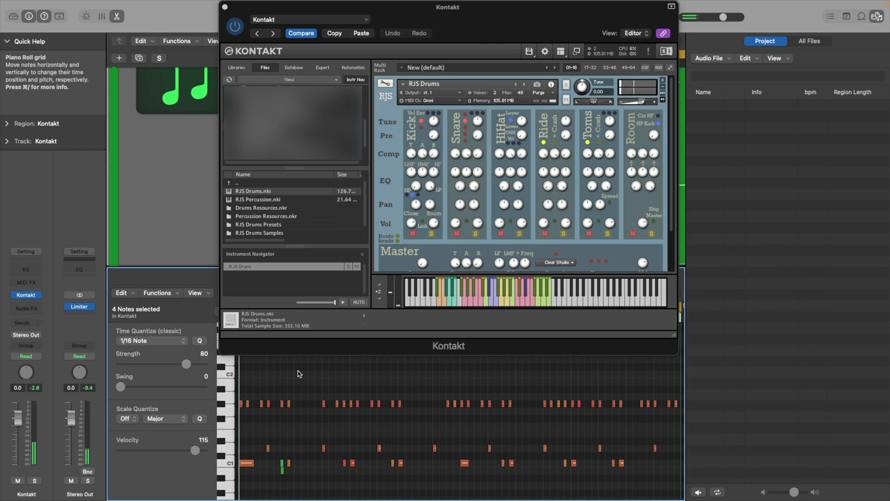
pyautogui.scroll(5, 299, 374)
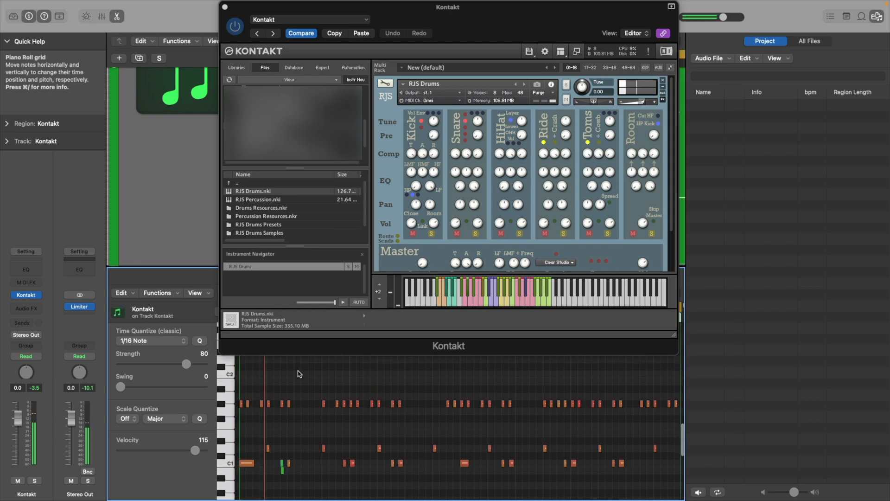
pyautogui.scroll(4, 300, 373)
pyautogui.scroll(3, 315, 423)
pyautogui.press('super+a')
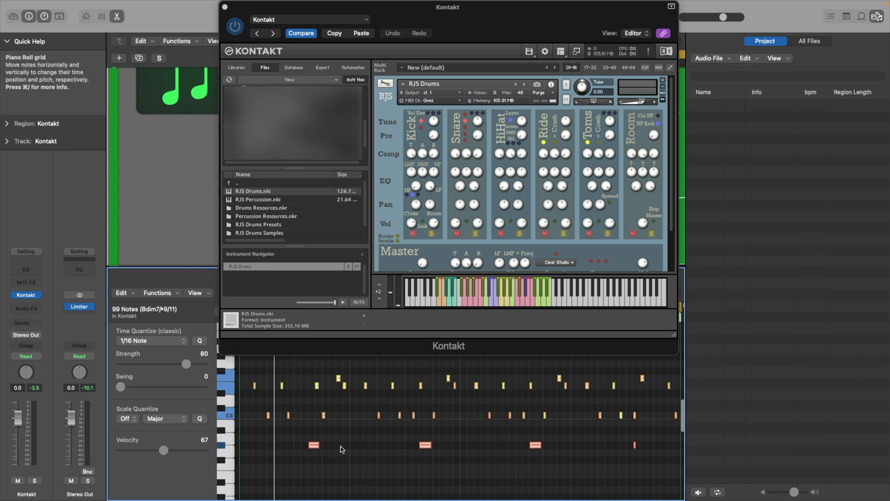
# Add fill hits above the snare row, including a single very soft note, to the drum region.
pyautogui.press('space')
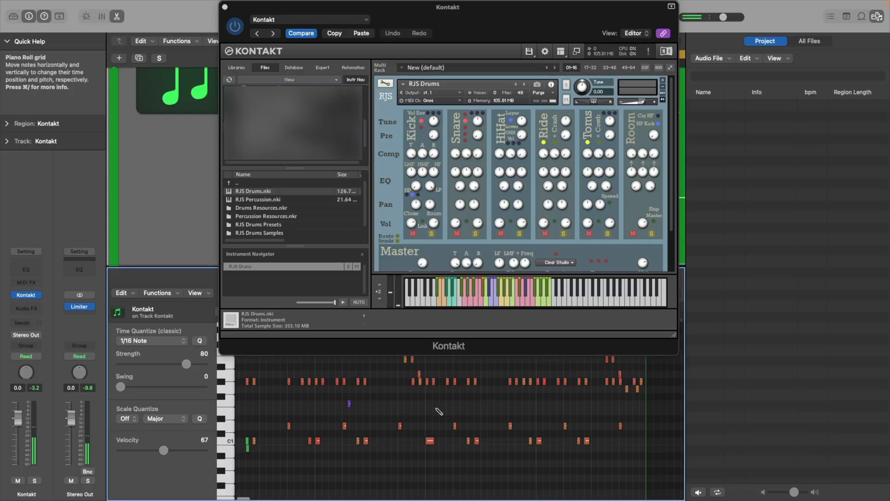
pyautogui.hscroll(-3, 473, 412)
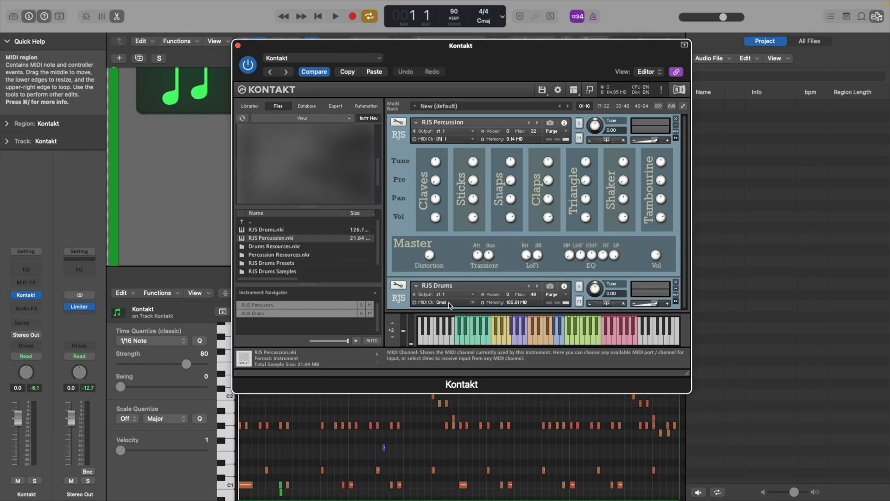
# Set the RJS Drums MIDI channel to Omni, and during playback collapse RJS Percussion and expand RJS Drums.
pyautogui.click(452, 302)
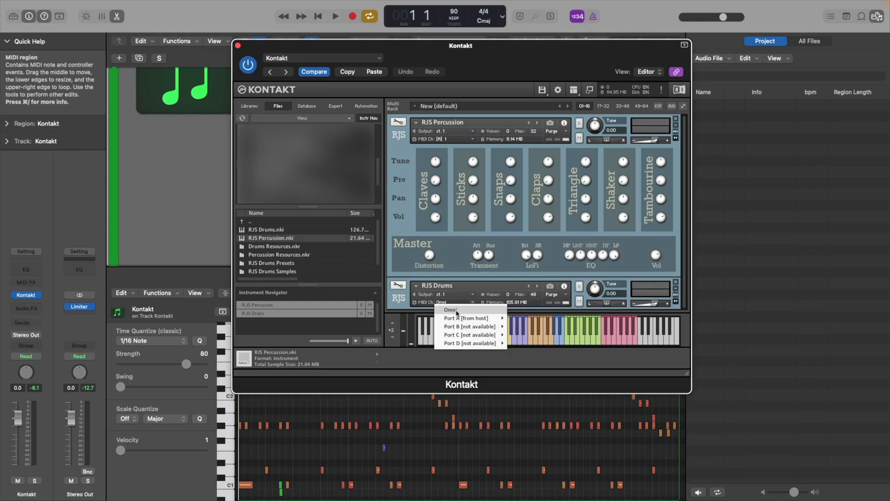
pyautogui.click(457, 311)
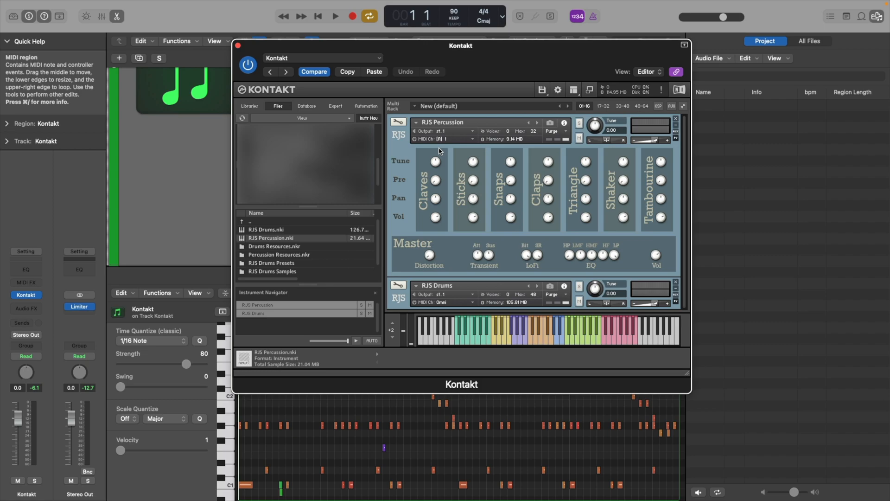
pyautogui.press('space')
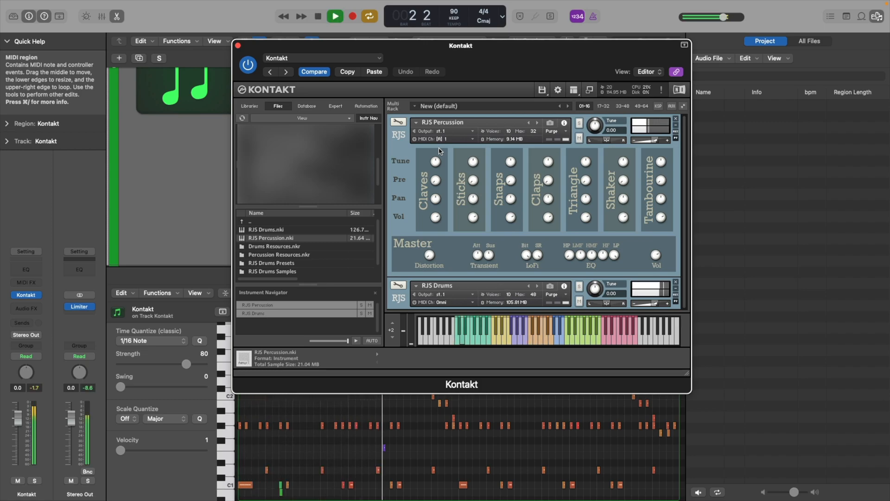
pyautogui.click(400, 135)
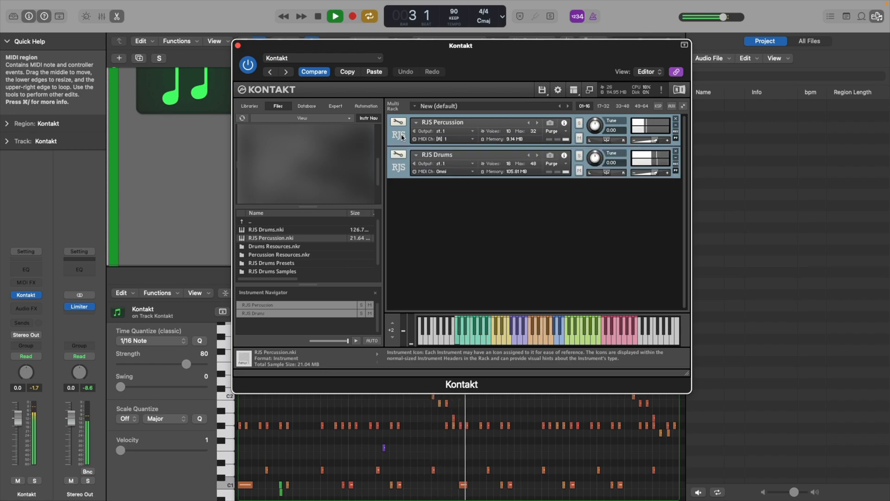
pyautogui.click(398, 168)
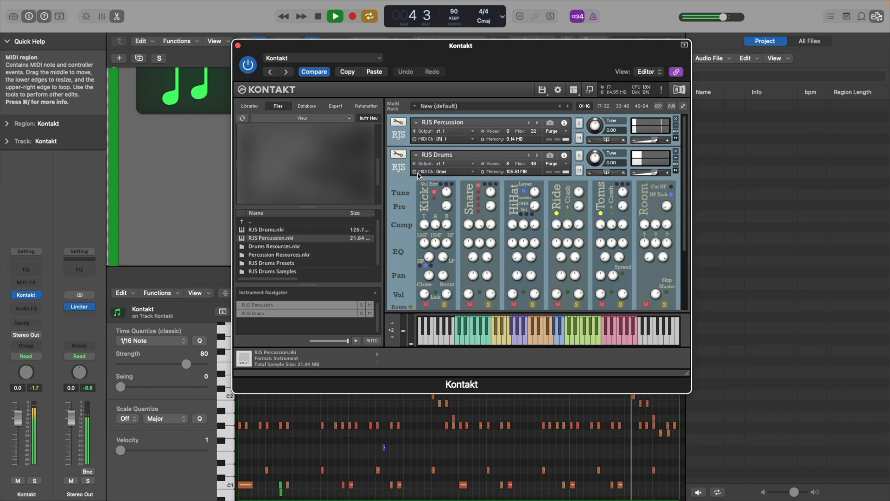
# Insert a Compressor as the Kontakt channel's audio effect and switch it to the Vintage FET model.
pyautogui.click(26, 308)
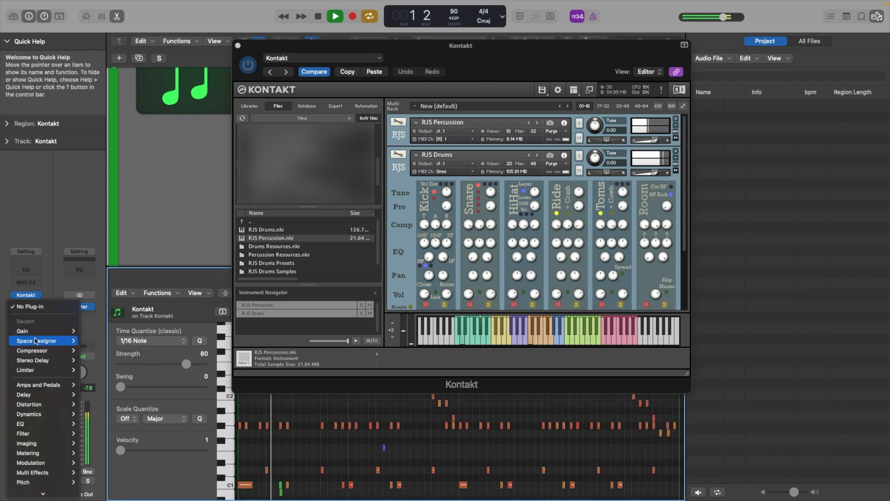
pyautogui.moveTo(35, 350)
pyautogui.click(95, 350)
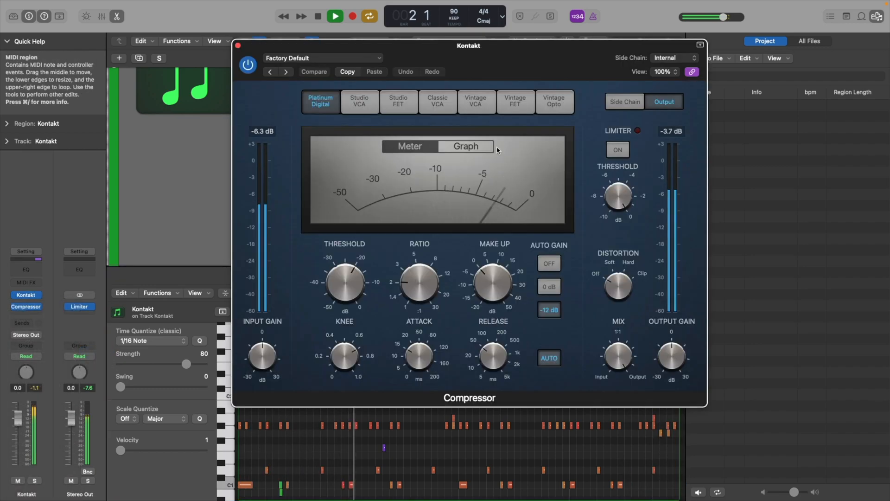
pyautogui.moveTo(517, 65); pyautogui.dragTo(295, 157)
pyautogui.click(293, 194)
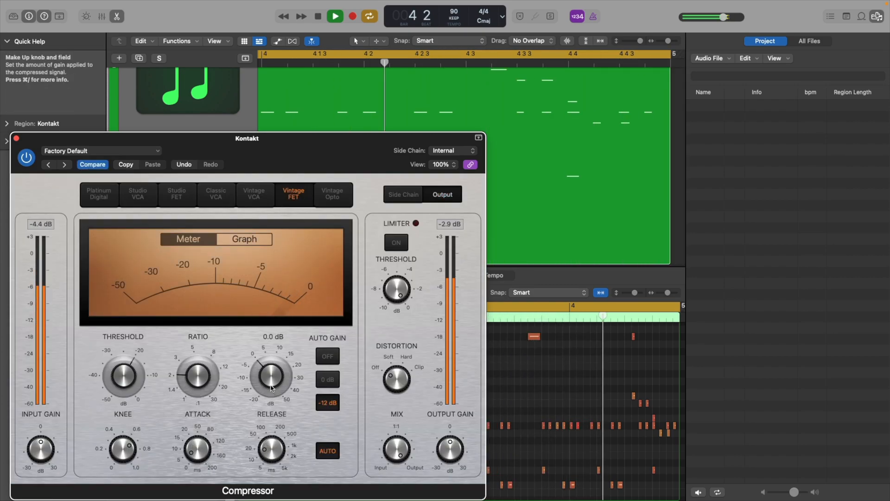
# Raise the compressor's make-up gain slightly, set the ratio to 1.5:1 and lower the threshold to near -30 dB.
pyautogui.moveTo(265, 377); pyautogui.dragTo(266, 375)
pyautogui.moveTo(197, 377); pyautogui.dragTo(198, 402)
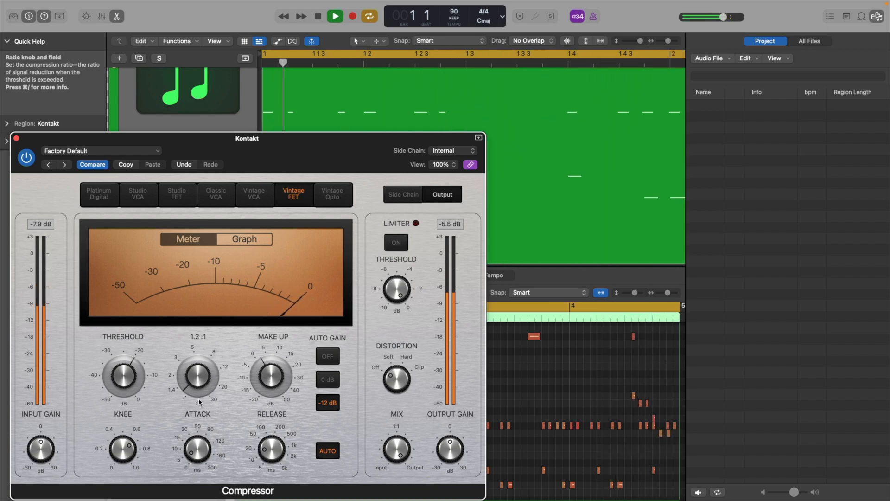
pyautogui.moveTo(126, 377); pyautogui.dragTo(129, 408)
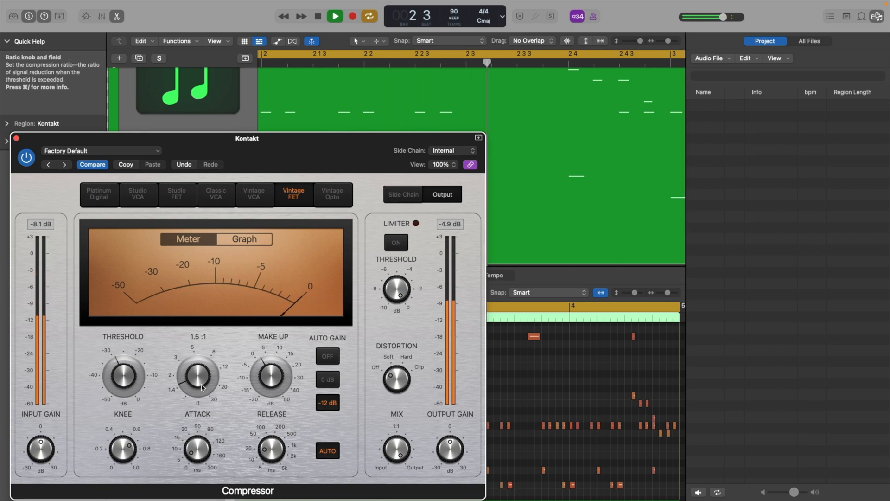
# Shorten the compressor's attack slightly, set the release to 91 ms and reduce the knee to about 0.6.
pyautogui.moveTo(196, 447); pyautogui.dragTo(194, 449)
pyautogui.moveTo(261, 457); pyautogui.dragTo(268, 434)
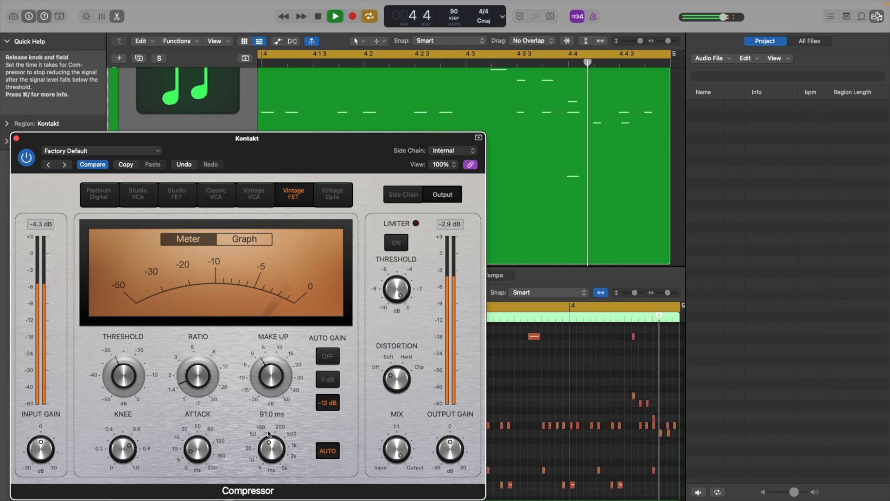
pyautogui.moveTo(127, 448); pyautogui.dragTo(126, 457)
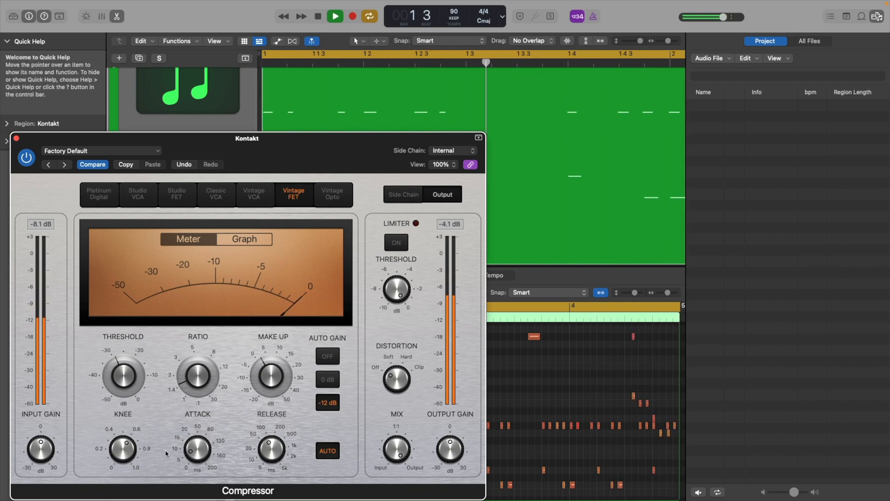
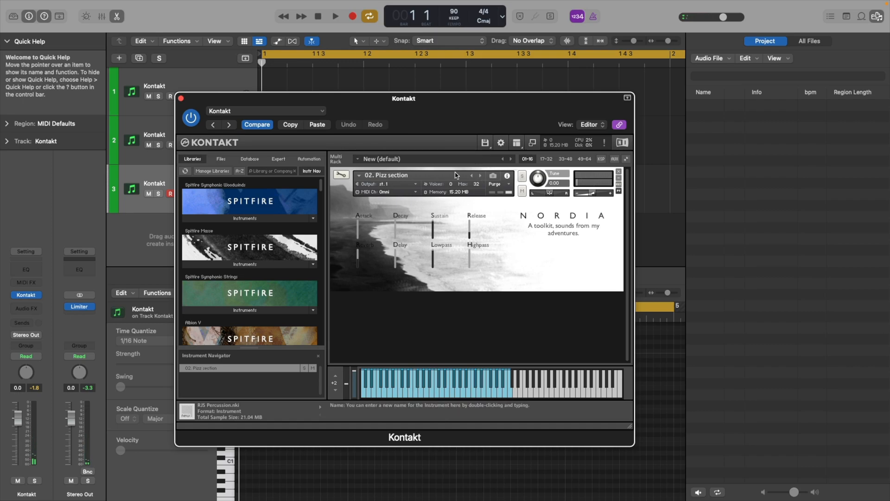
# Switch from the Pizz section to the next instrument in the Kontakt rack.
pyautogui.click(481, 176)
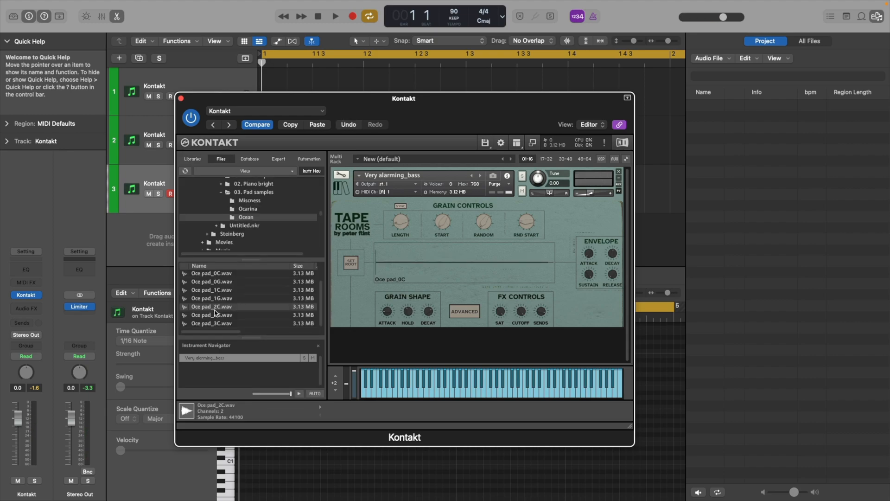
# Load the Oce pad_2C.wav sample into the Tape Rooms instrument, and adjust its grain length down and back up.
pyautogui.moveTo(396, 279); pyautogui.dragTo(396, 263)
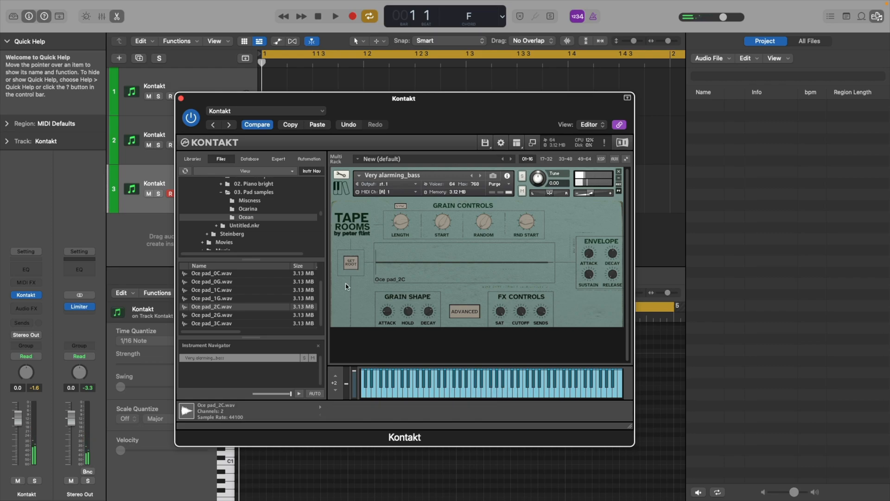
pyautogui.moveTo(402, 224); pyautogui.dragTo(403, 232)
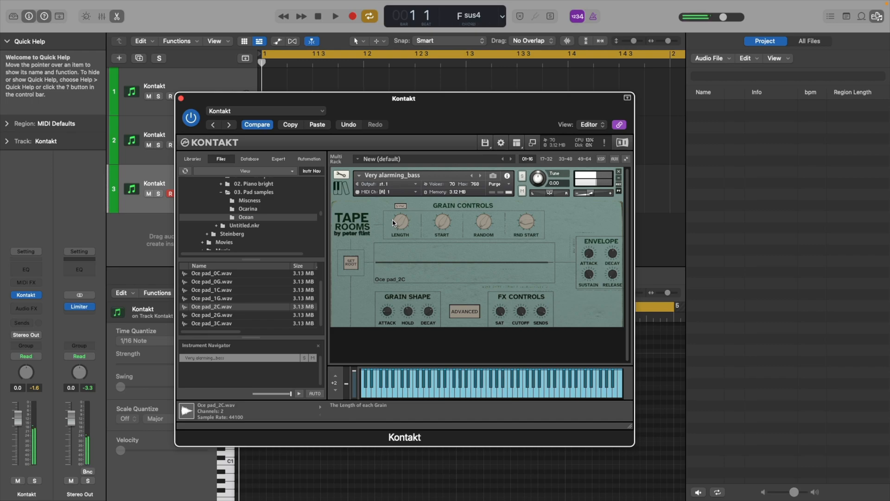
pyautogui.moveTo(402, 226); pyautogui.dragTo(402, 215)
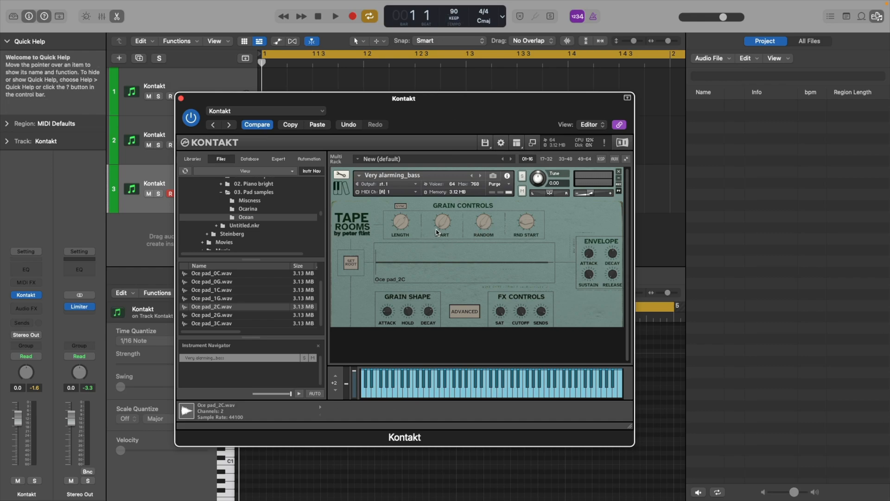
# Move the grain start position to about the middle of the Oce pad_2C sample.
pyautogui.moveTo(439, 225); pyautogui.dragTo(440, 207)
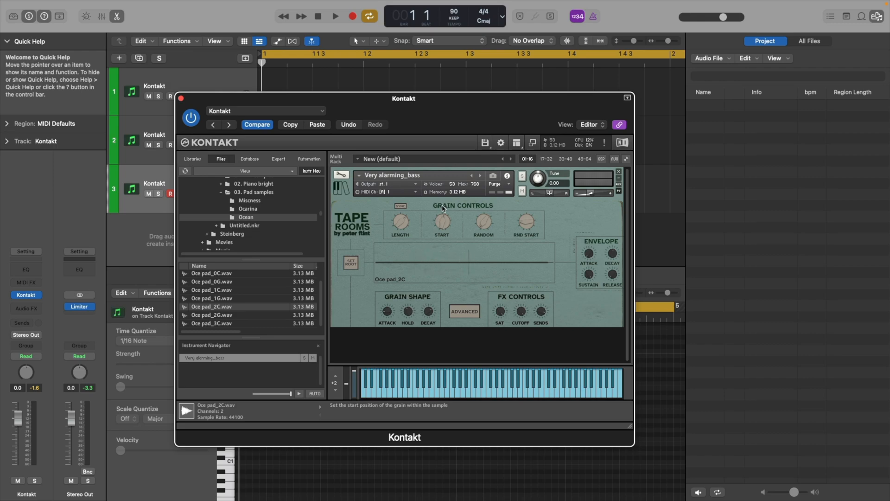
pyautogui.moveTo(440, 212); pyautogui.dragTo(440, 206)
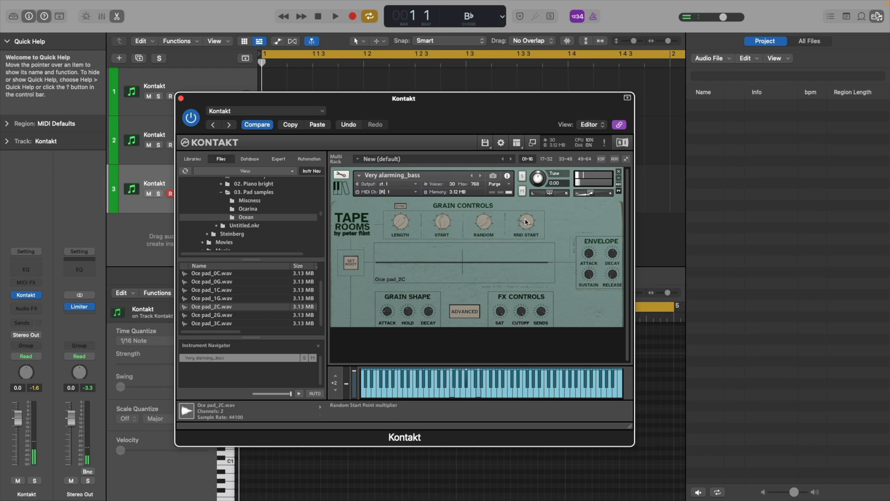
# Increase the random start multiplier of the grains and raise the instrument's master volume.
pyautogui.moveTo(527, 222); pyautogui.dragTo(526, 209)
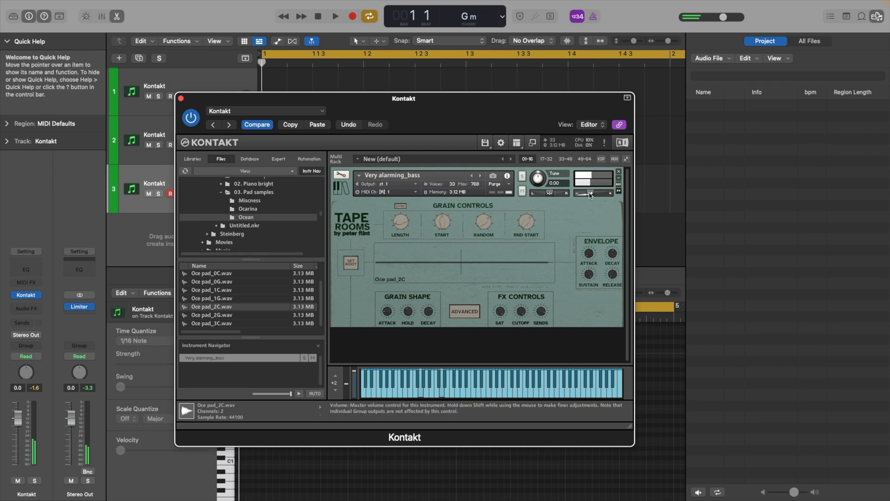
pyautogui.moveTo(590, 195); pyautogui.dragTo(602, 196)
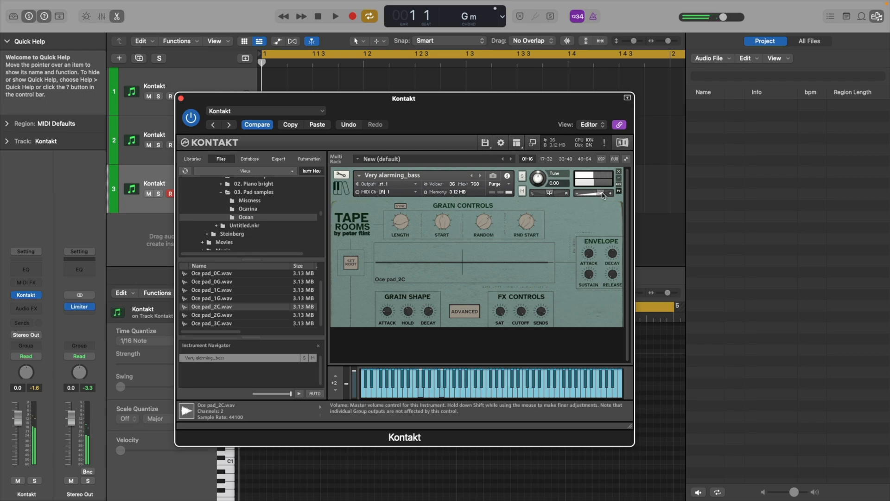